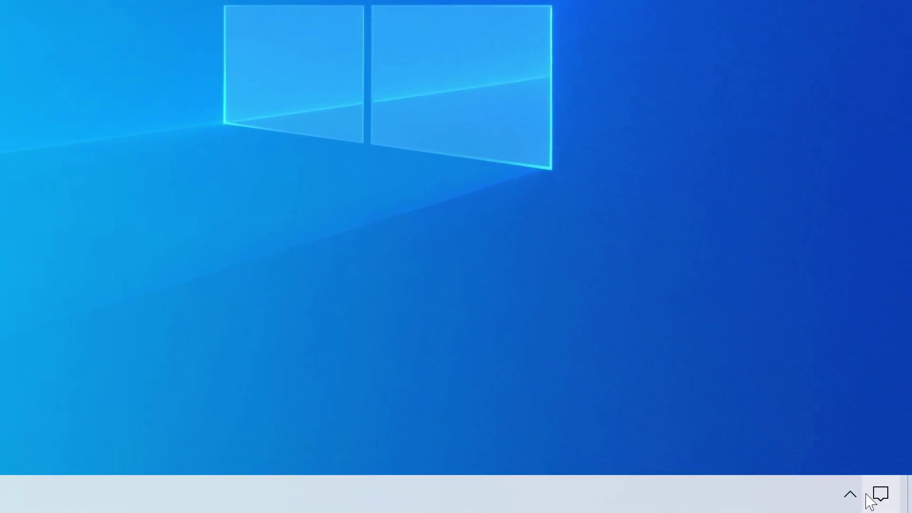
Step: Pair the Wacom One pen tablet medium over Bluetooth through the tray's Add a Bluetooth Device option
left_click(881, 504)
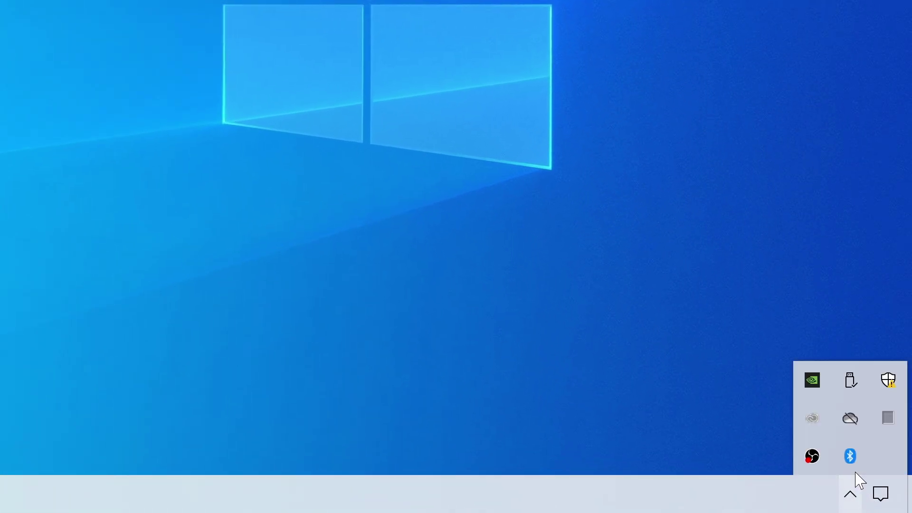
right_click(850, 457)
left_click(820, 306)
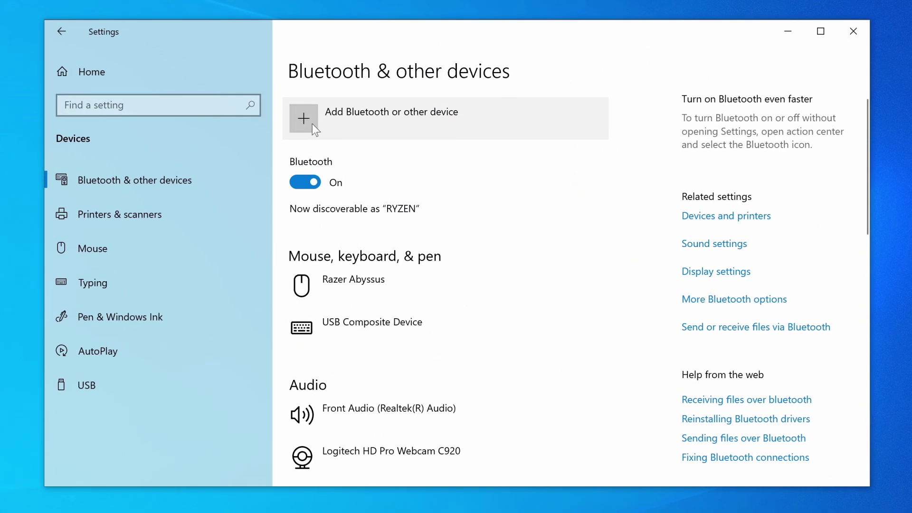
left_click(364, 129)
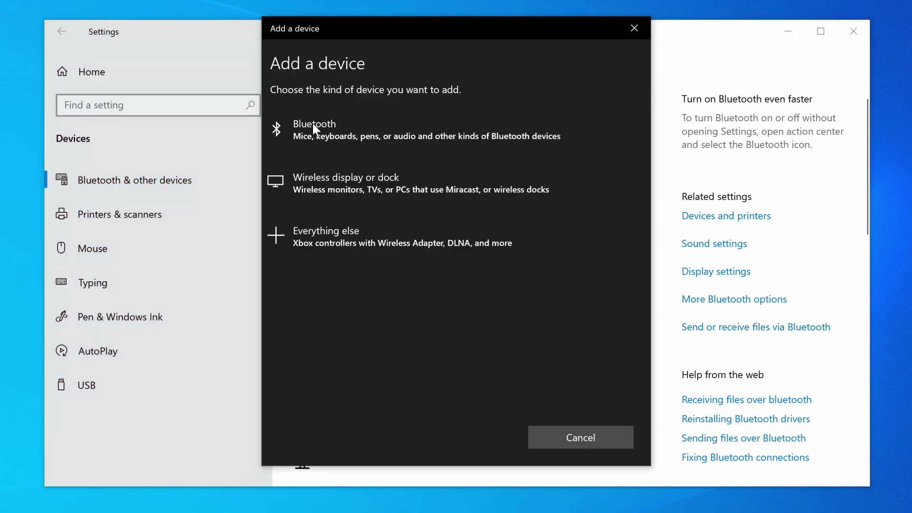
left_click(313, 129)
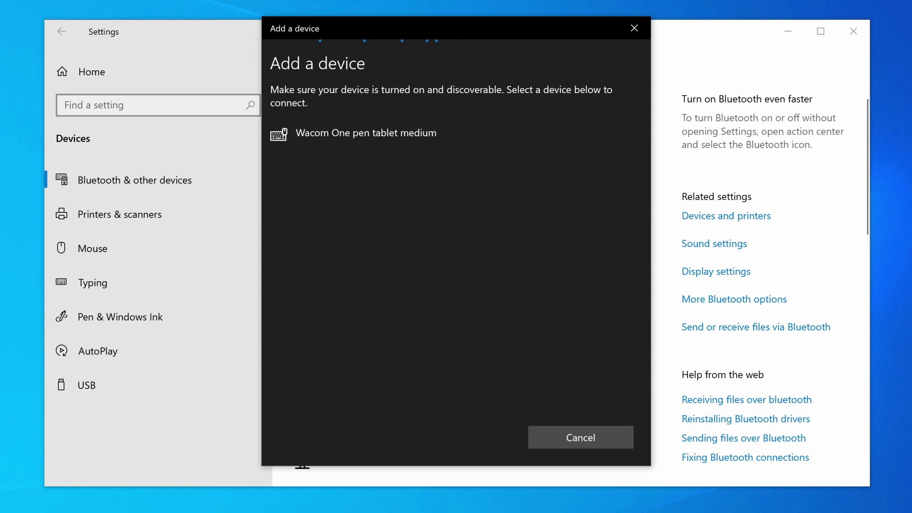
left_click(401, 134)
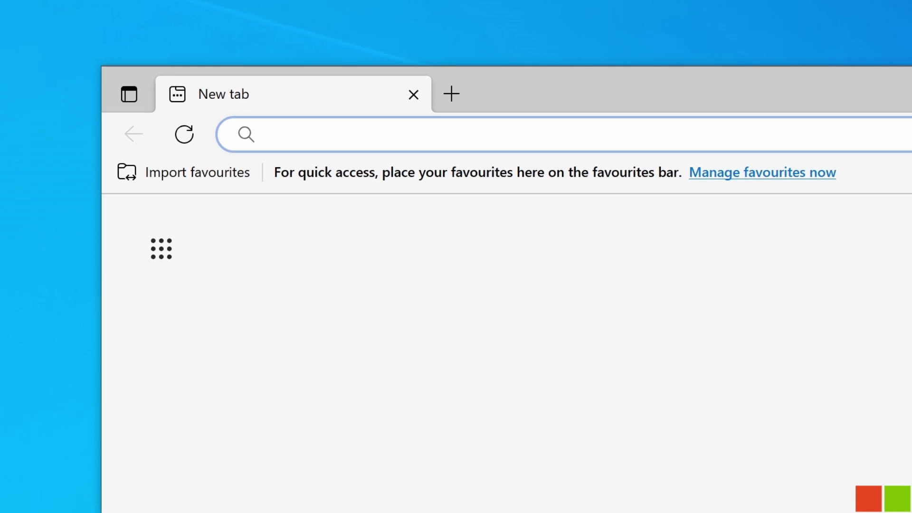
Step: Download the Windows driver 6.4.2-3 (WacomTablet_6.4.2-3.exe) from wacom.com/drivers
type("w")
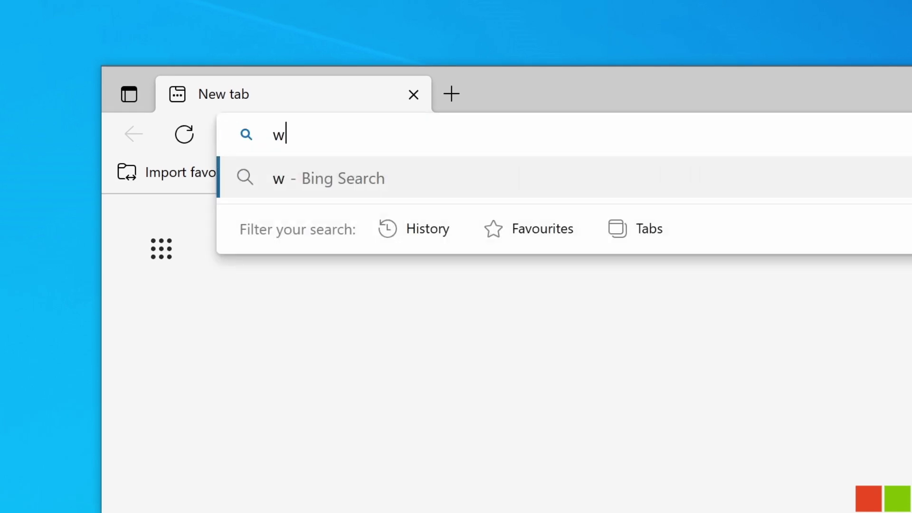
type("acom.com")
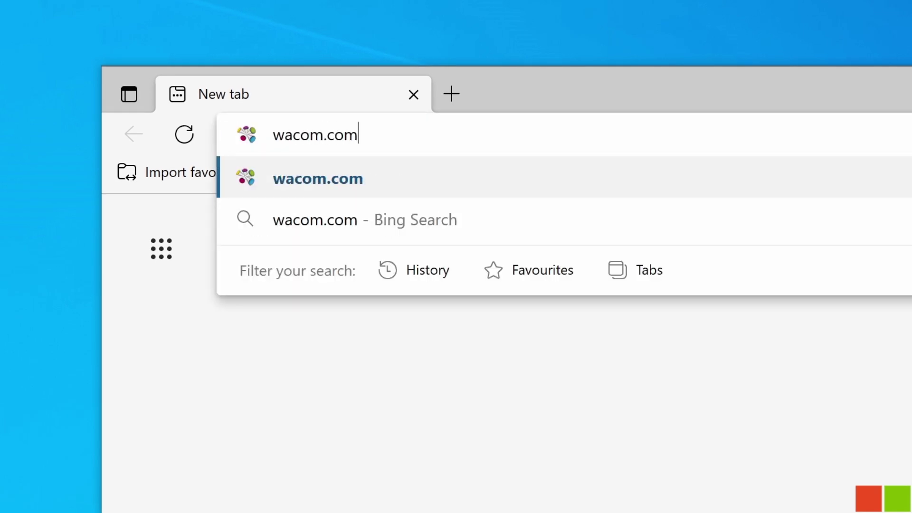
type("/drivers")
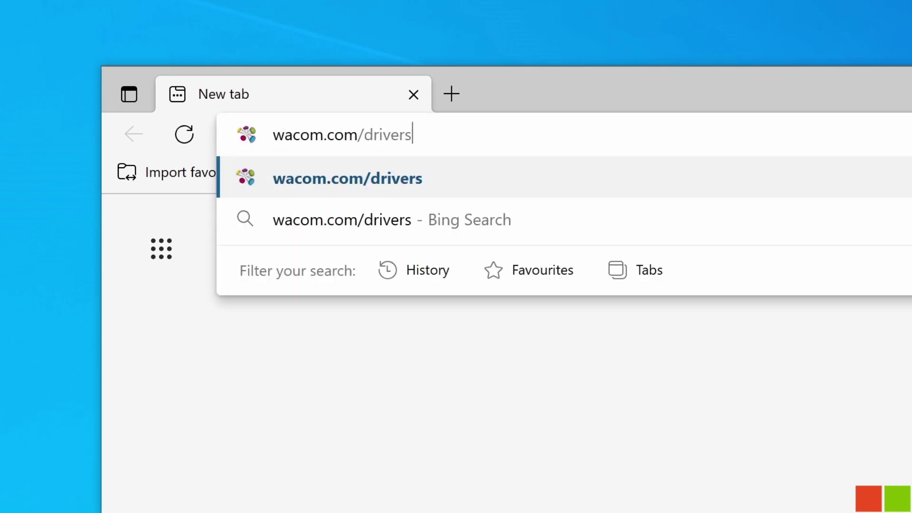
key("Return")
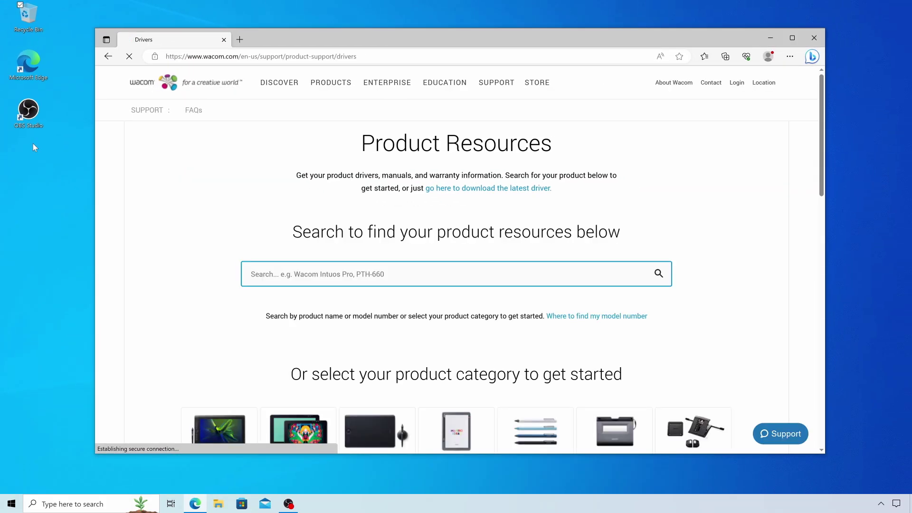
left_click_drag(820, 163, 819, 313)
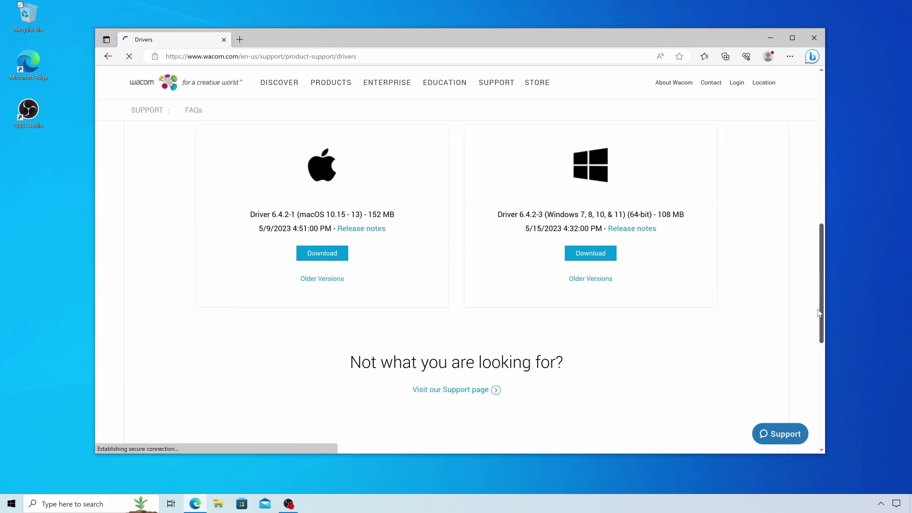
left_click(590, 253)
left_click(476, 309)
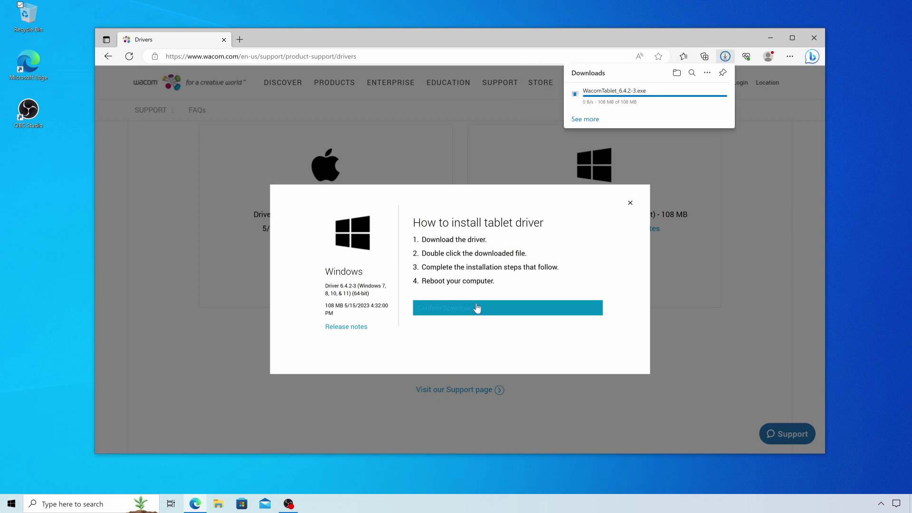
Step: Run WacomTablet_6.4.2-3.exe, accept the licence agreement, and restart once installation finishes
left_click(593, 99)
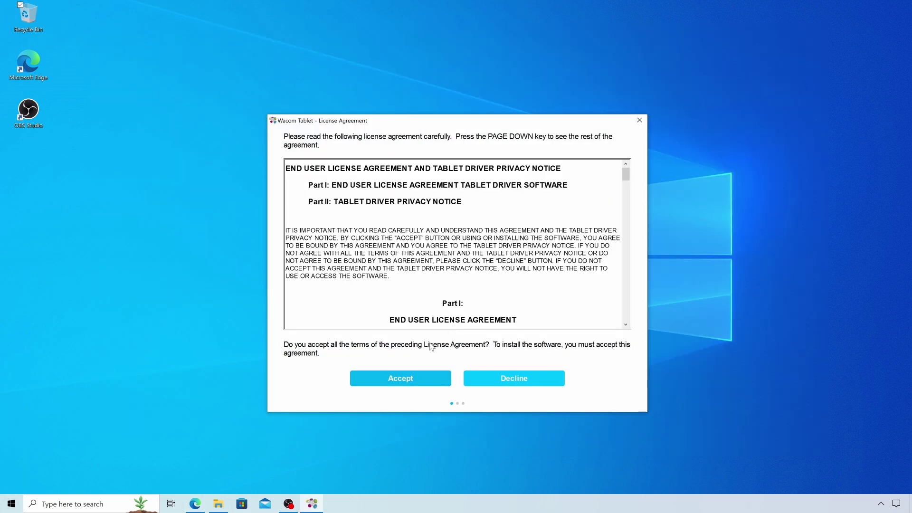
left_click(411, 382)
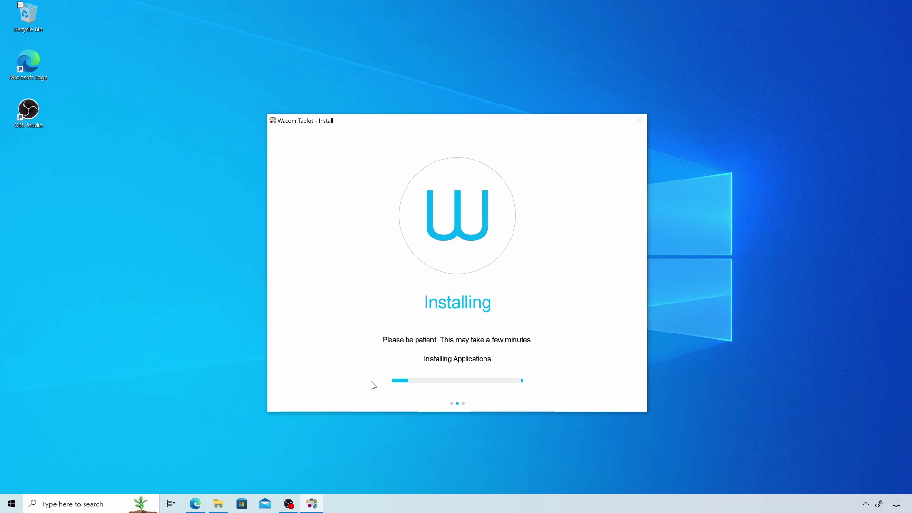
left_click(373, 383)
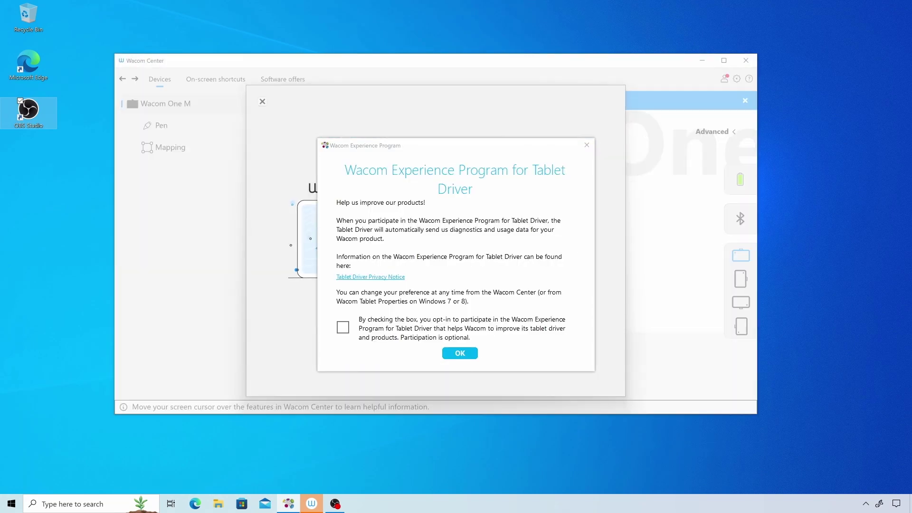
Step: Decline the Experience Program and page through the pen hover, distortion-free drawing and pen buttons tutorial
left_click(460, 353)
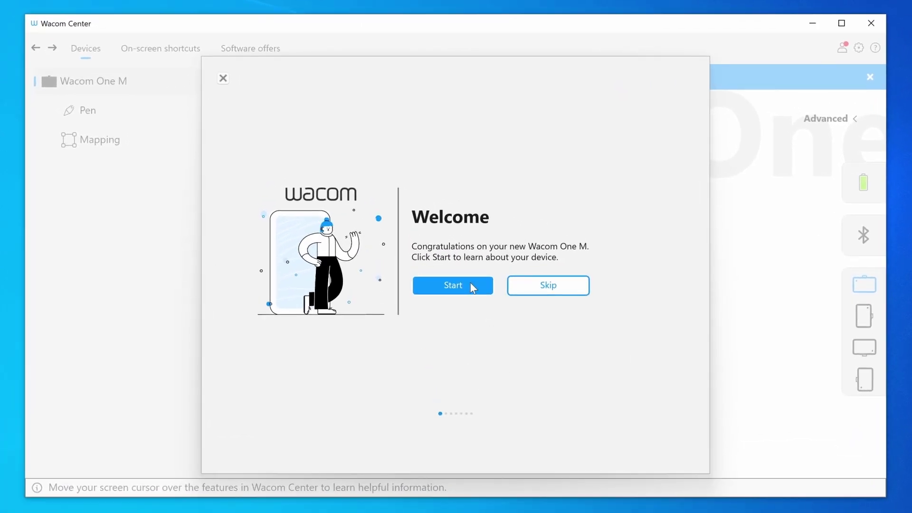
left_click(470, 283)
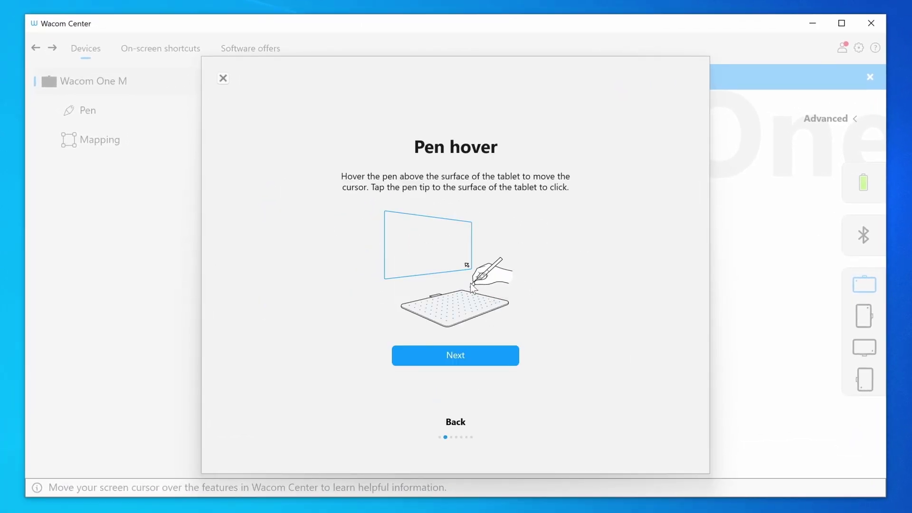
left_click(486, 358)
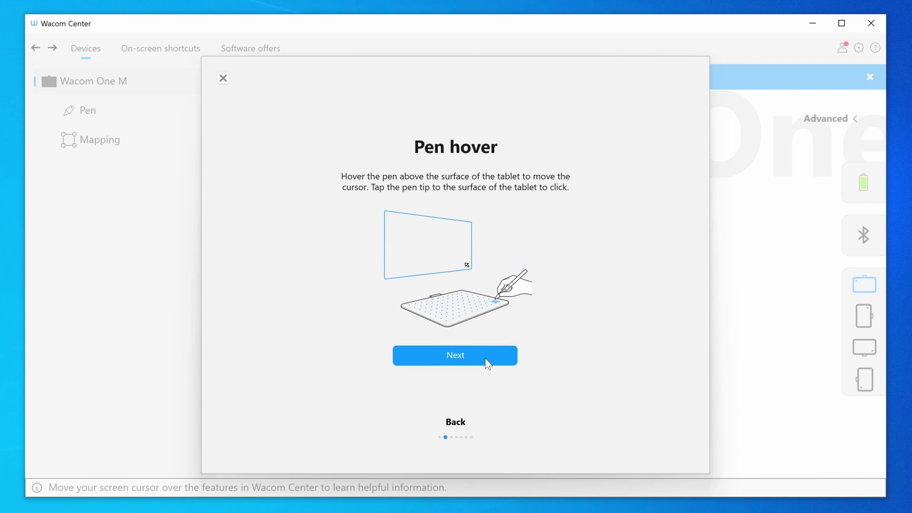
left_click(485, 358)
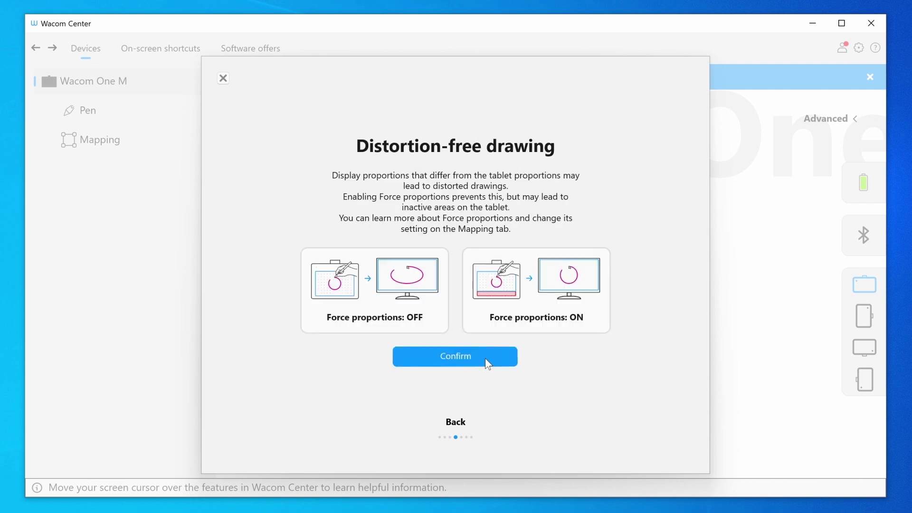
left_click(440, 361)
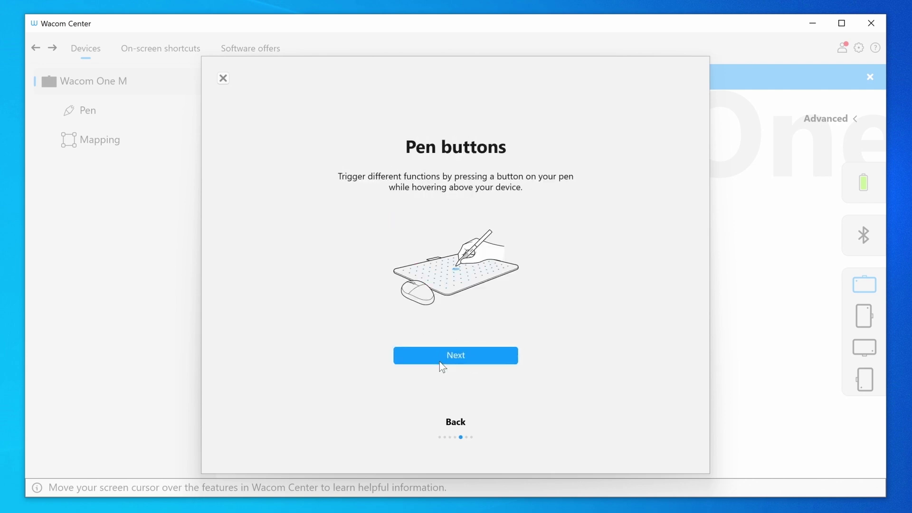
left_click(446, 354)
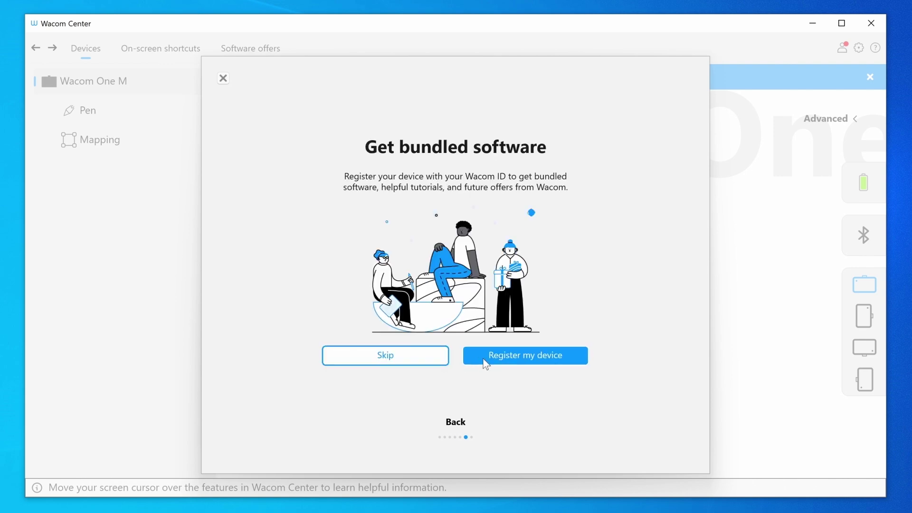
Step: Register the Wacom One M by signing in with the Wacom ID e-mail and password, then confirming
left_click(486, 364)
left_click(187, 199)
type("janesmith@")
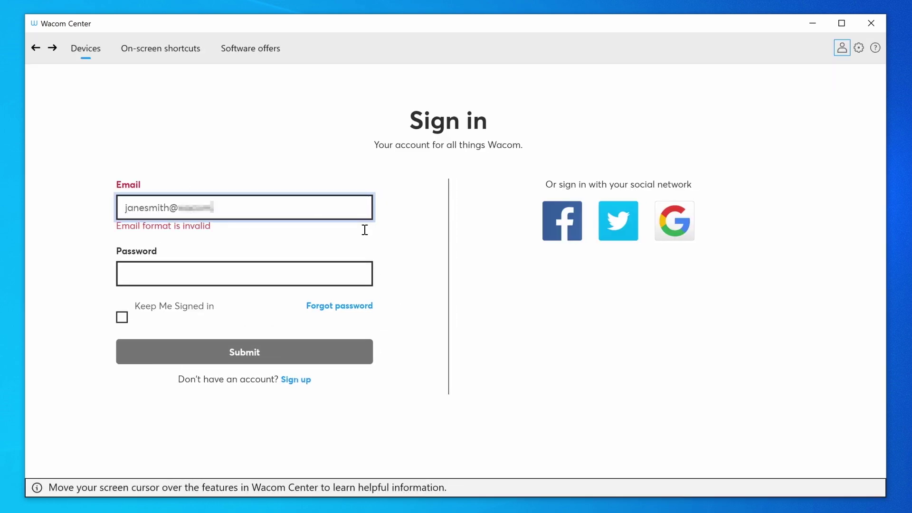
key("Tab")
type("•")
key("Return")
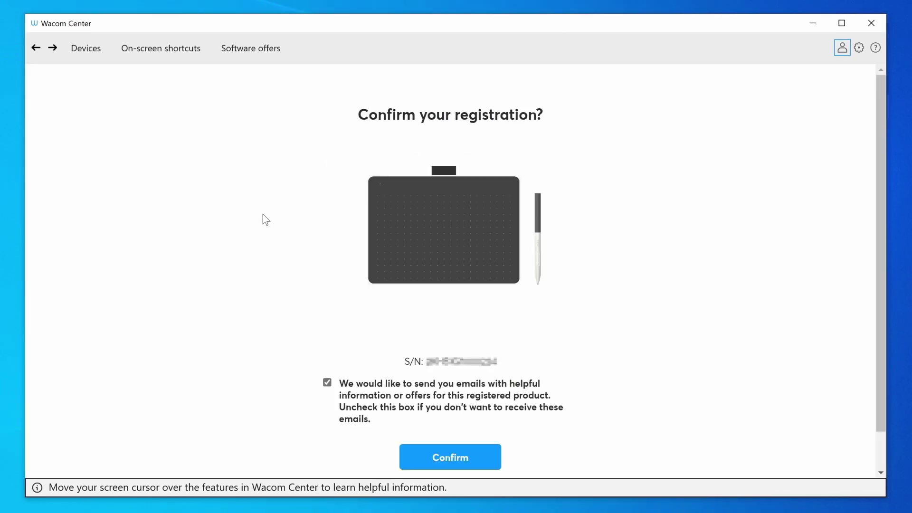
left_click(456, 469)
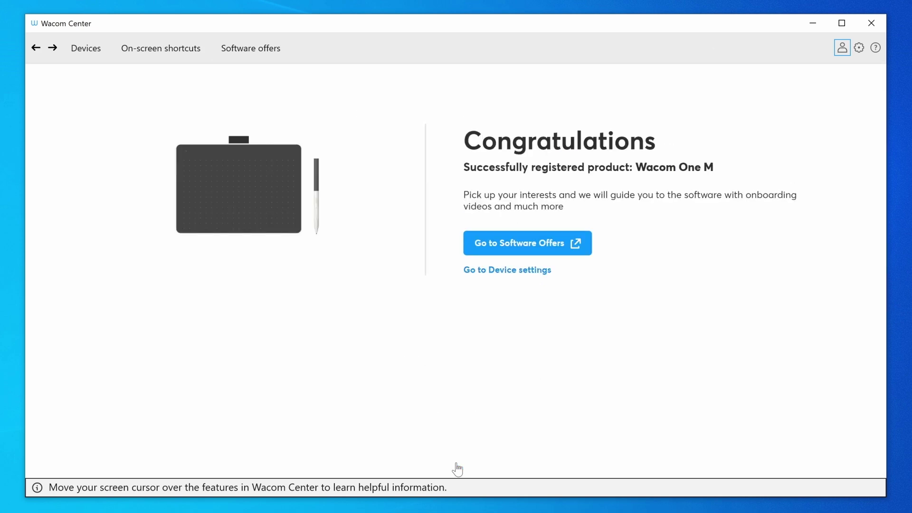
Step: Browse the bundled software offers filtered to Photo editing, then switch to Learn and Connect
left_click(523, 255)
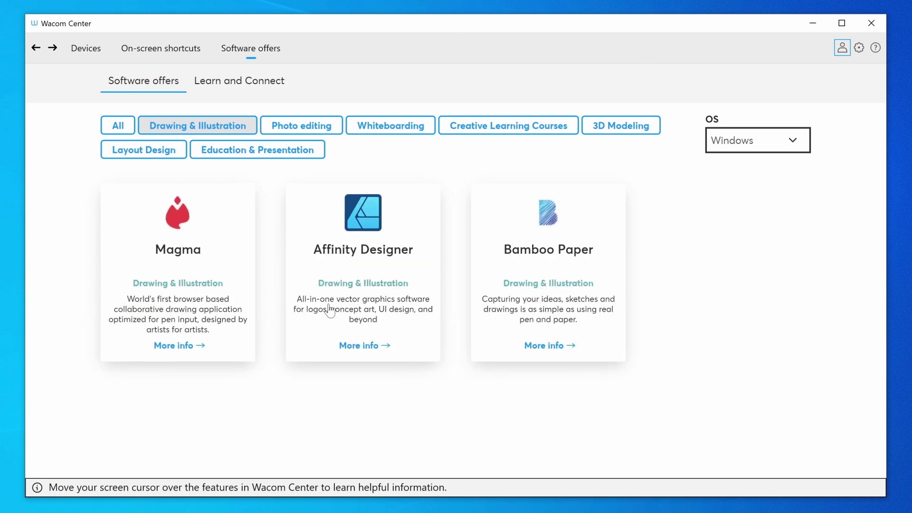
left_click(311, 127)
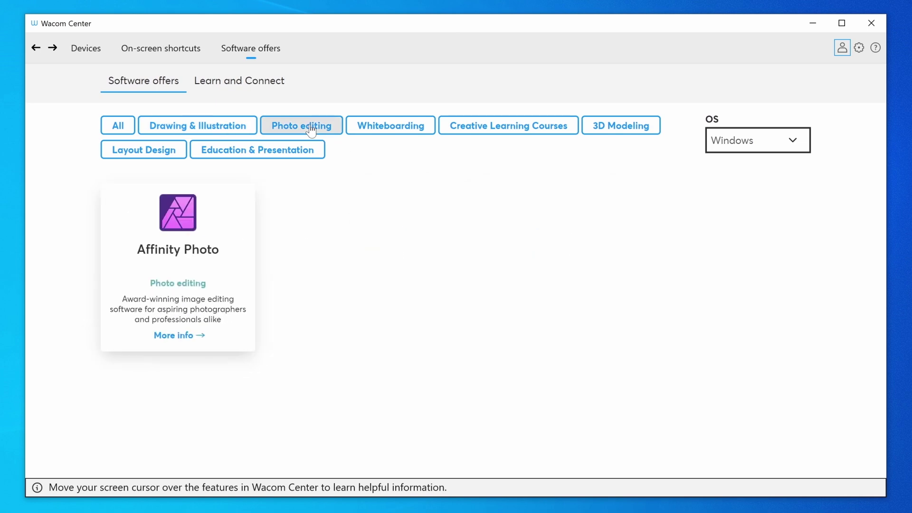
left_click(264, 90)
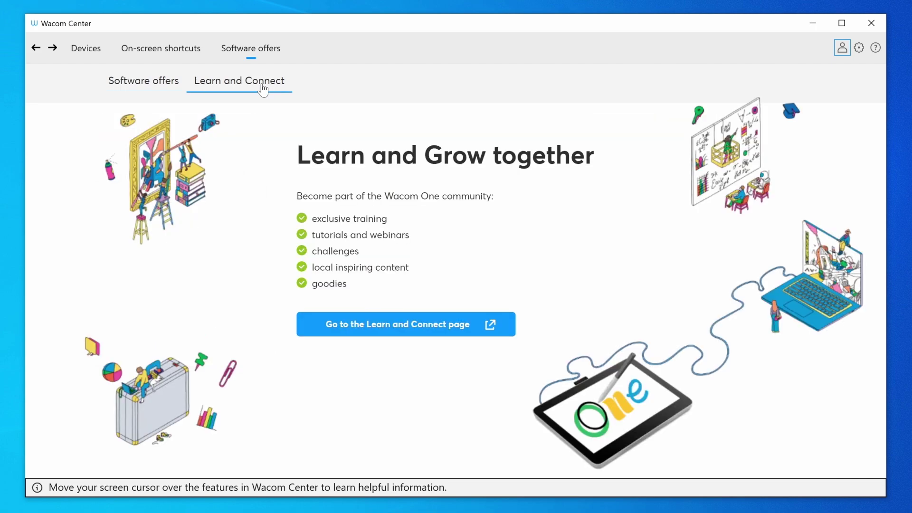
Step: Open the Learn and Connect community page online and scroll through it
left_click(368, 328)
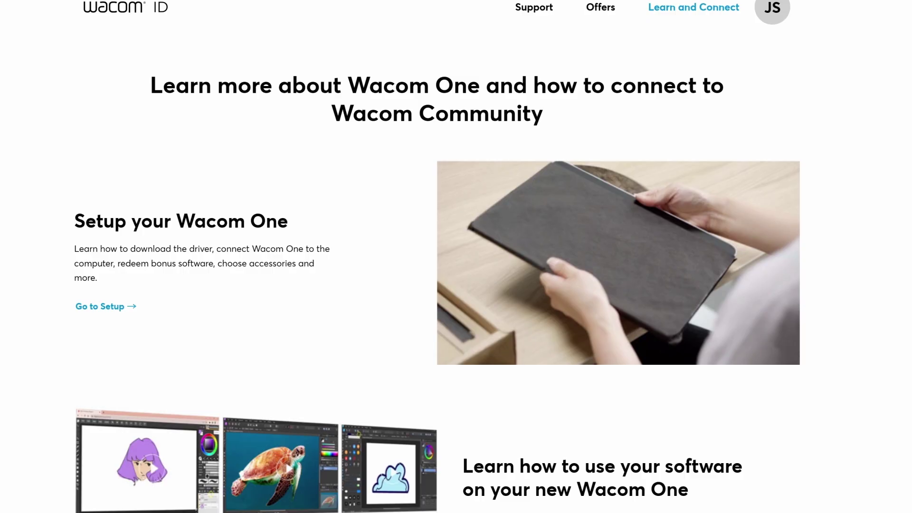
scroll(456, 257, "down", 7)
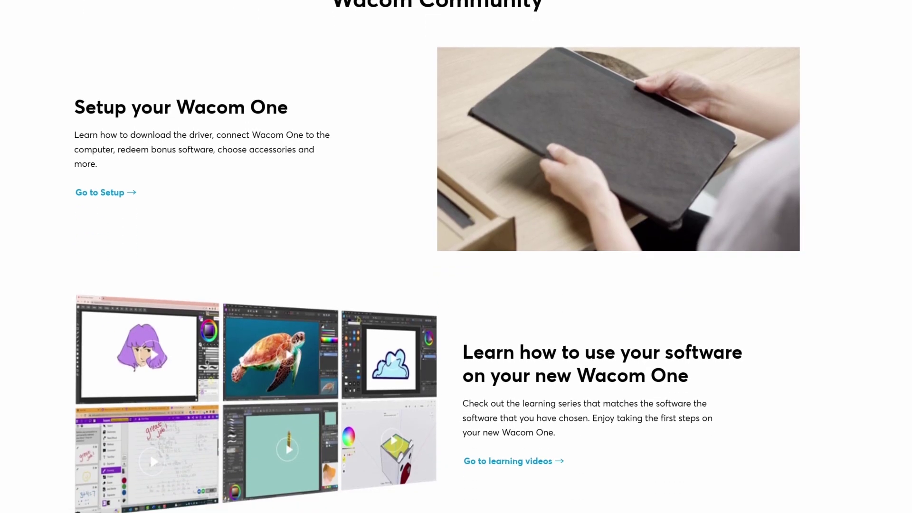
scroll(456, 257, "down", 2)
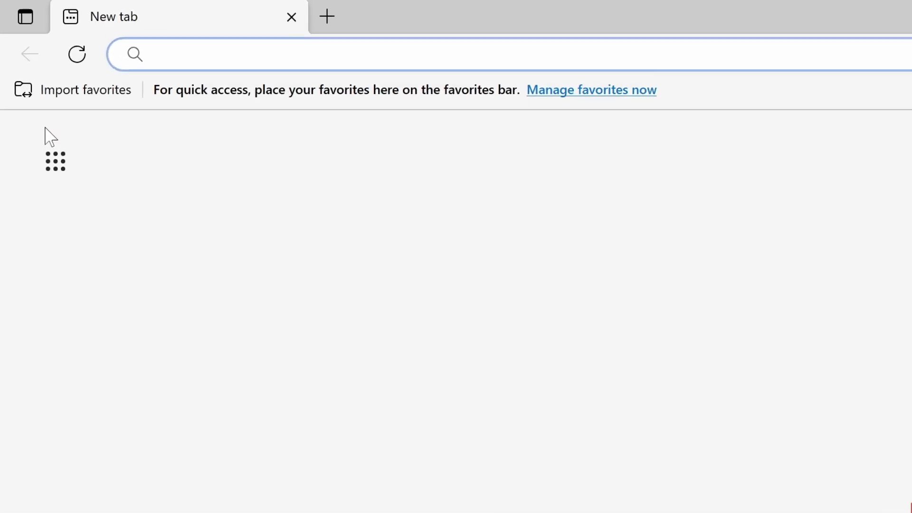
Step: Load start.wacom.one and scroll its Windows getting-started page down to 'We're here to help'
type("start.w")
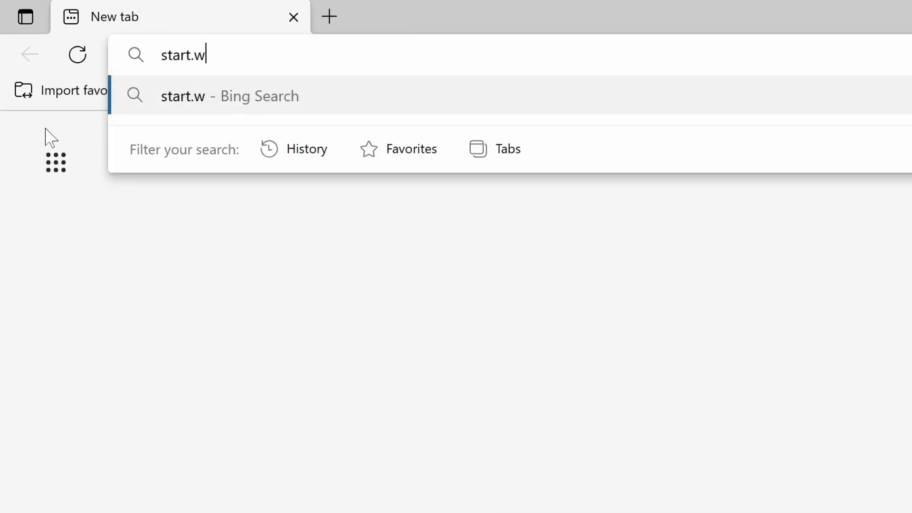
type("acom.one")
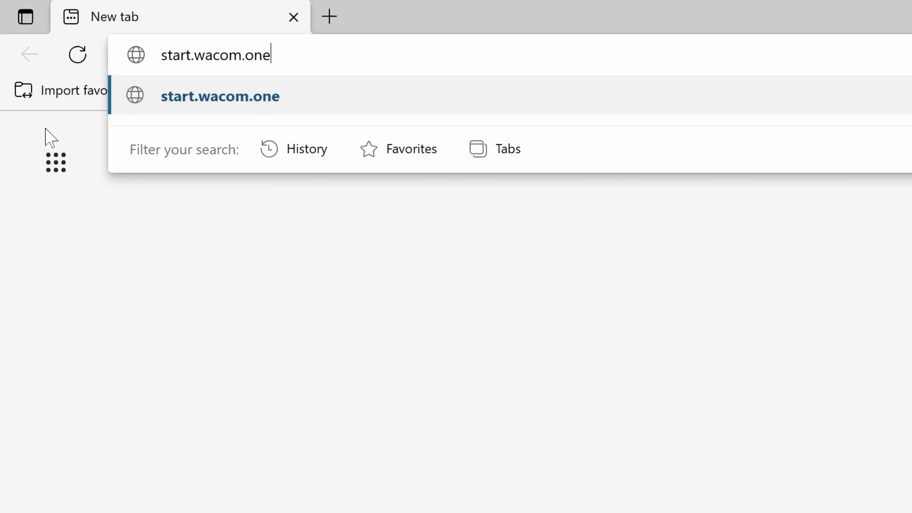
key("Return")
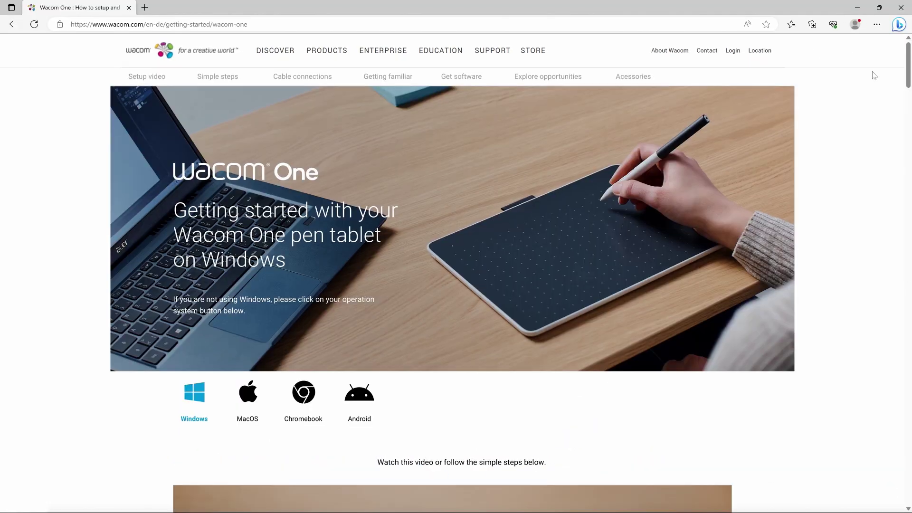
scroll(874, 75, "down", 8)
scroll(874, 75, "down", 8)
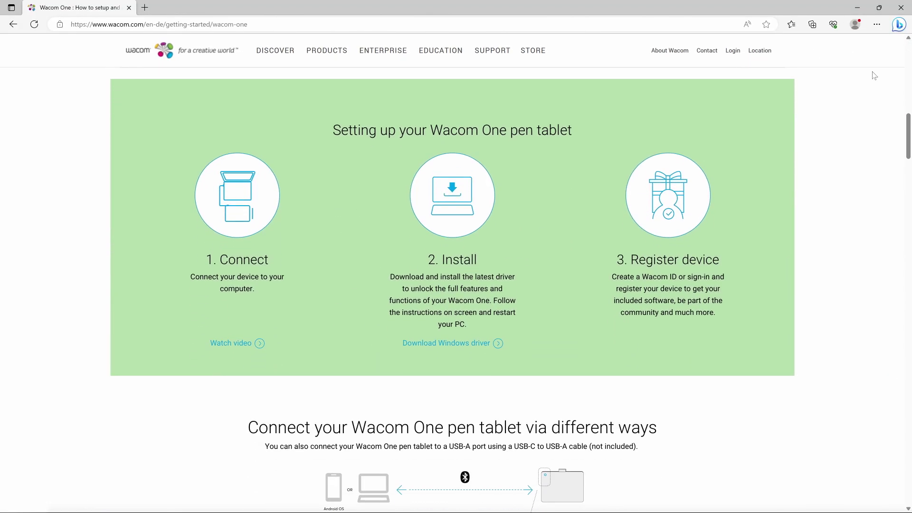
scroll(874, 75, "down", 9)
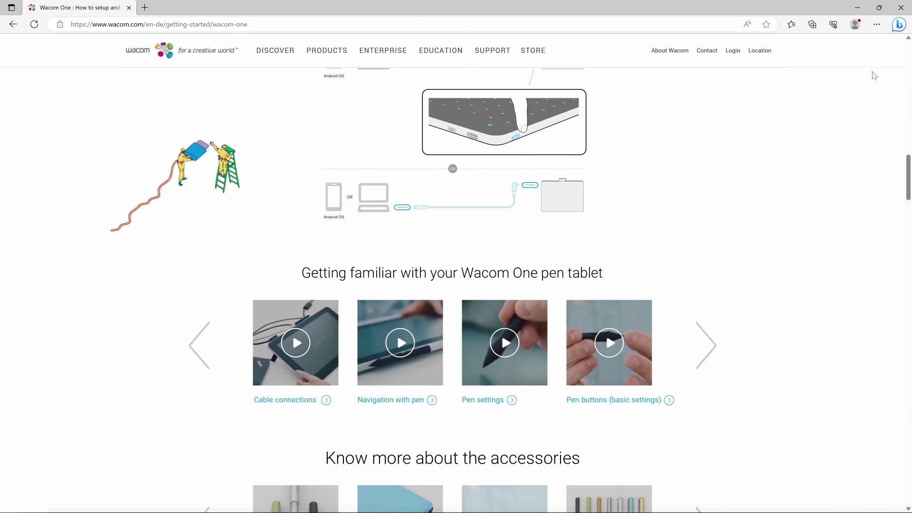
scroll(874, 75, "down", 6)
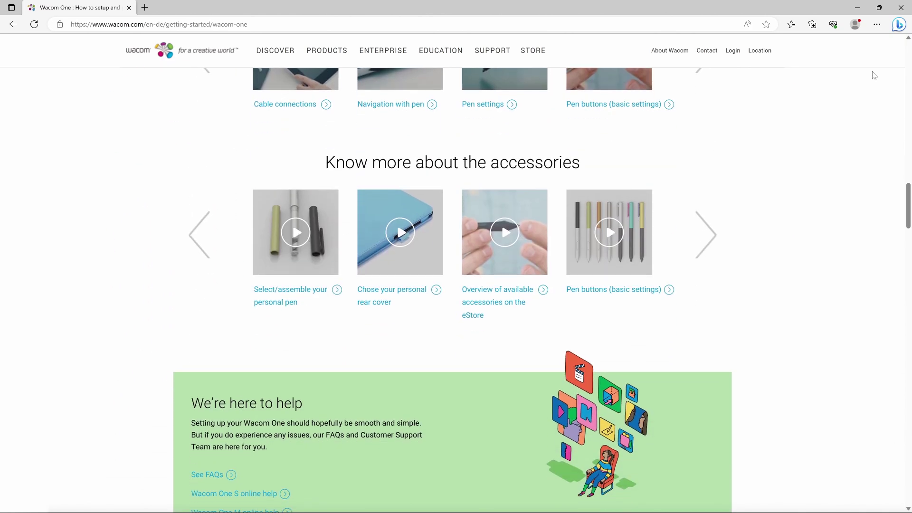
scroll(874, 75, "down", 3)
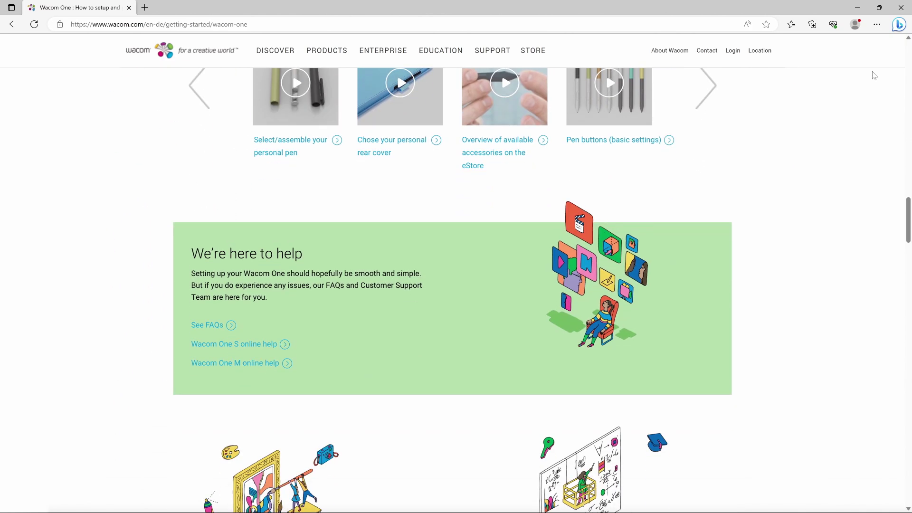